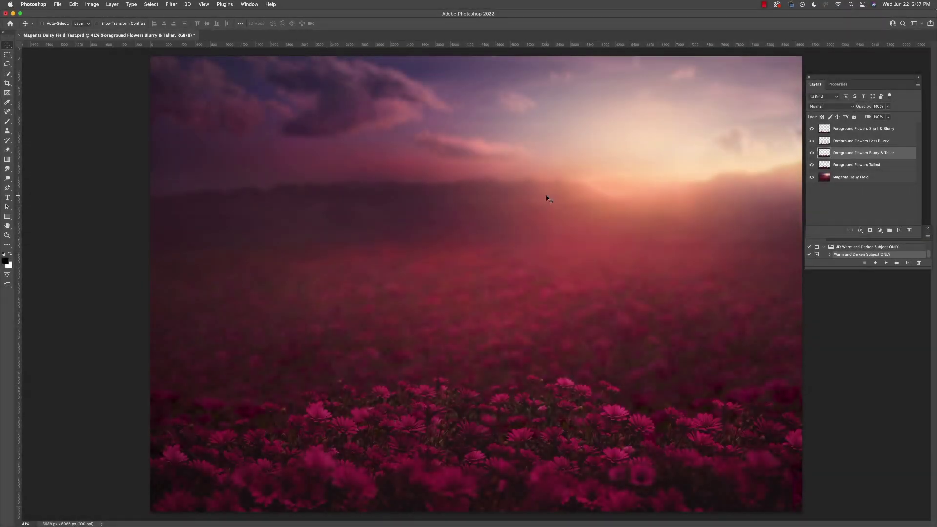
Open the portrait photo of the girl on the path and duplicate its Background layer
left_click(592, 517)
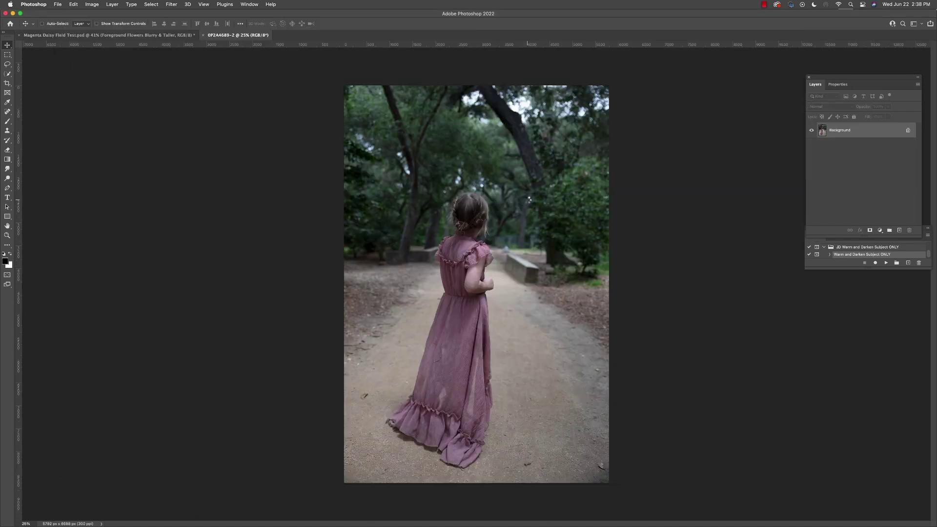
left_click_drag(899, 130, 899, 230)
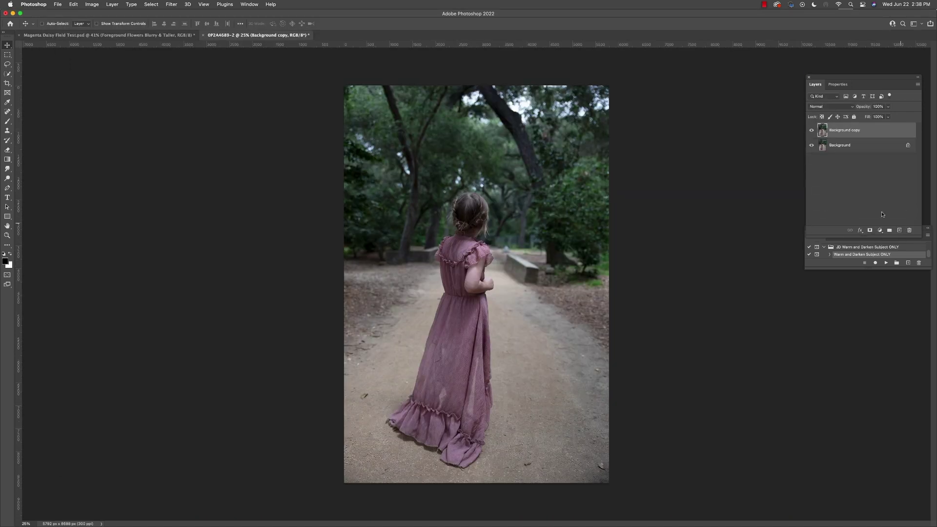
Select the subject on the Background copy layer and add a layer mask that isolates the girl
left_click(176, 3)
mouse_move(151, 3)
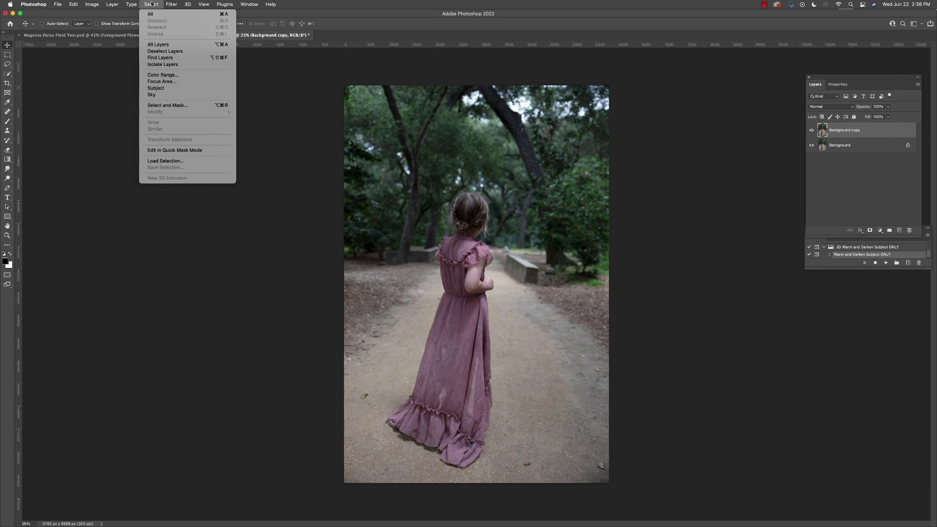
left_click(162, 89)
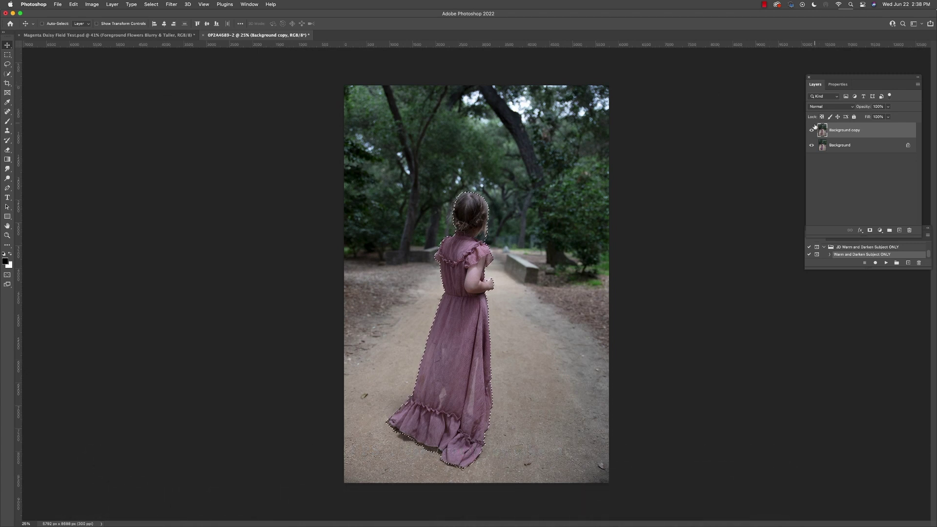
left_click(870, 230)
Bring the masked girl layer into the Magenta Daisy Field document above Foreground Flowers Blurry & Taller, and shift her upward
left_click_drag(235, 37, 371, 162)
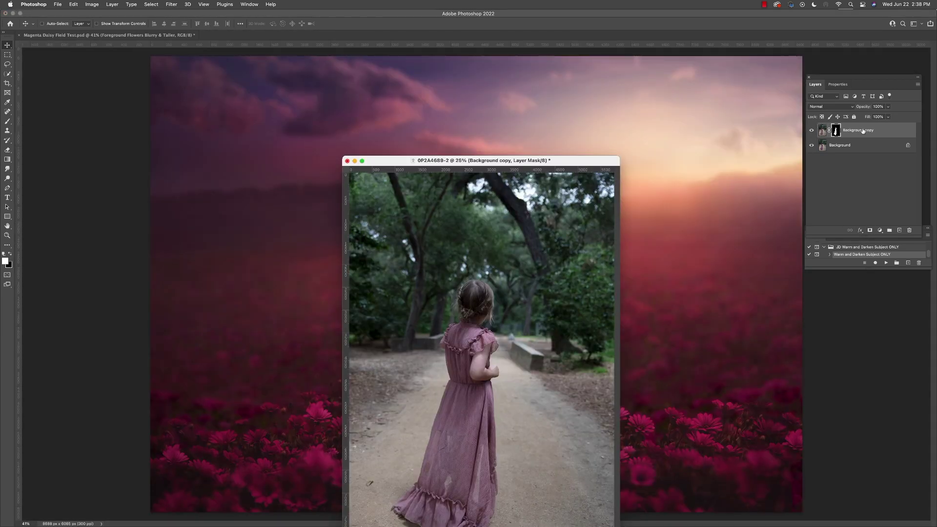
left_click_drag(859, 130, 705, 164)
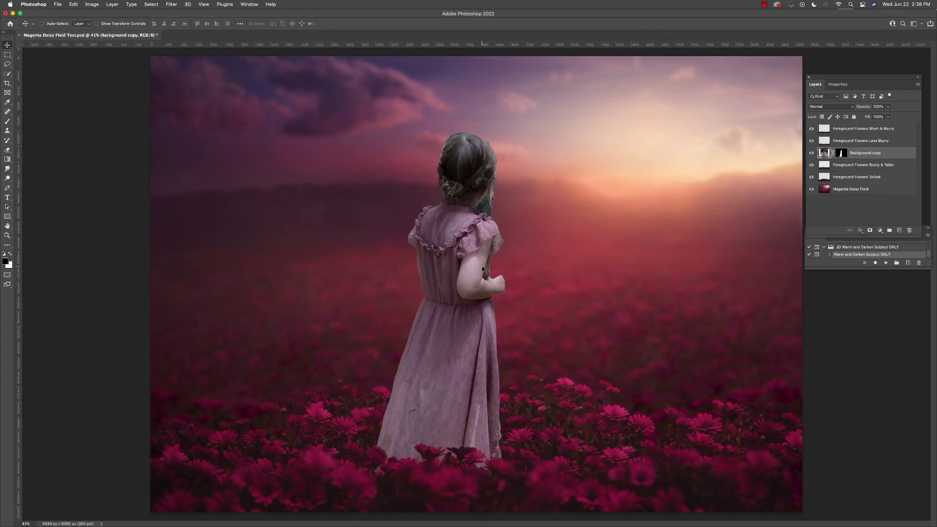
left_click_drag(492, 243, 503, 199)
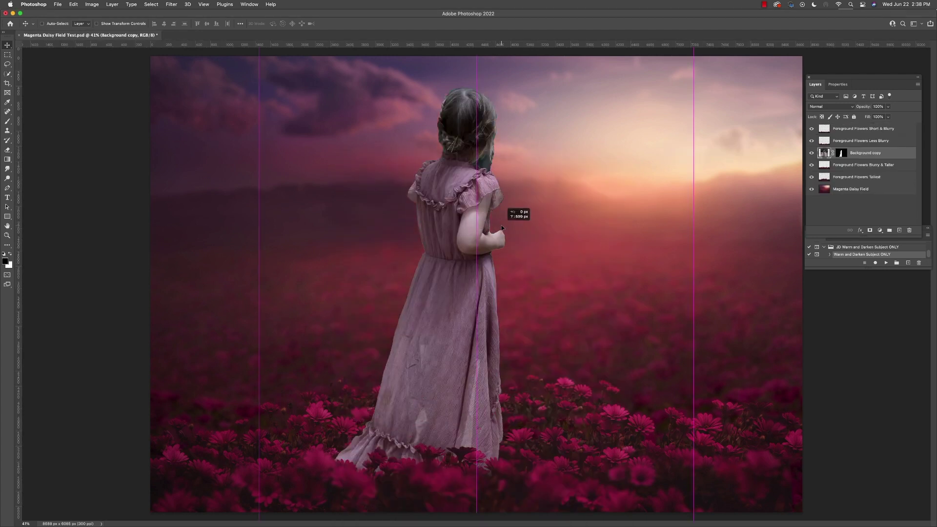
Scale the girl layer to 80% and reposition it so the dress hem sits among the foreground flowers
key("super+t")
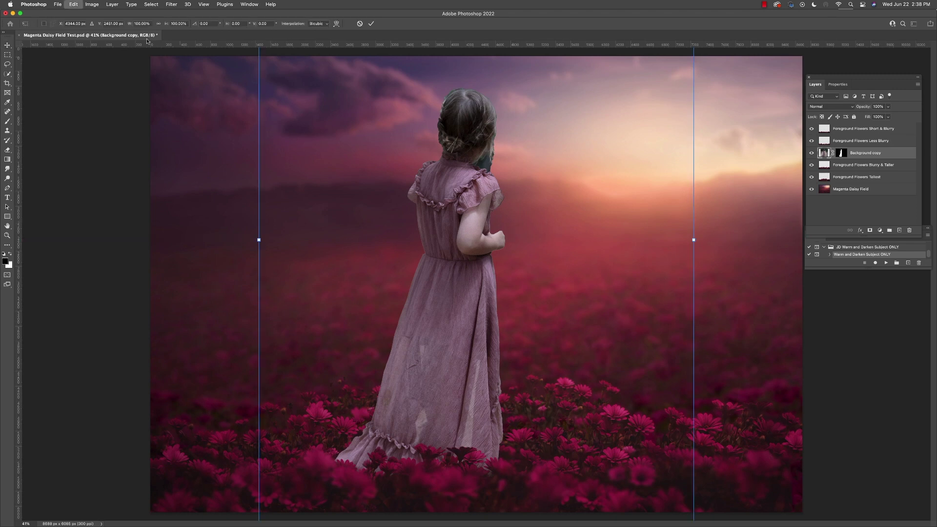
left_click(142, 24)
type("80")
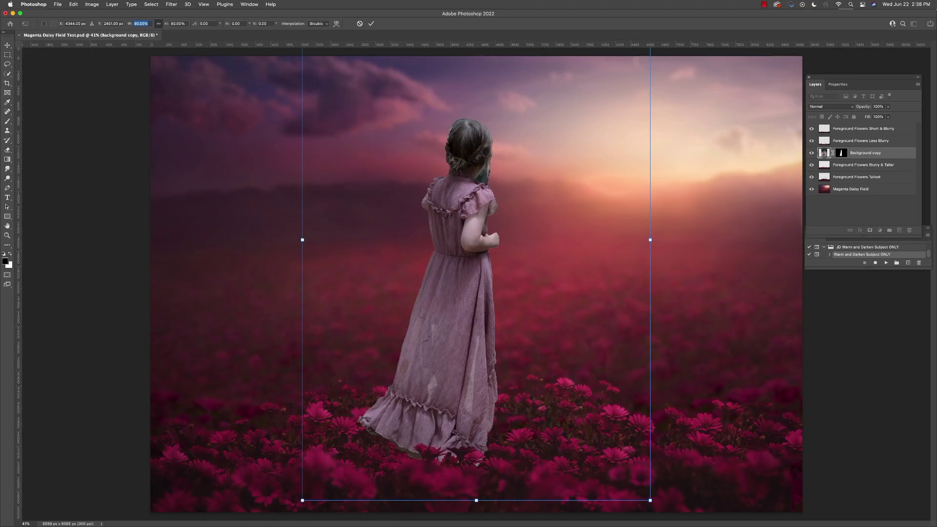
left_click_drag(465, 204, 490, 237)
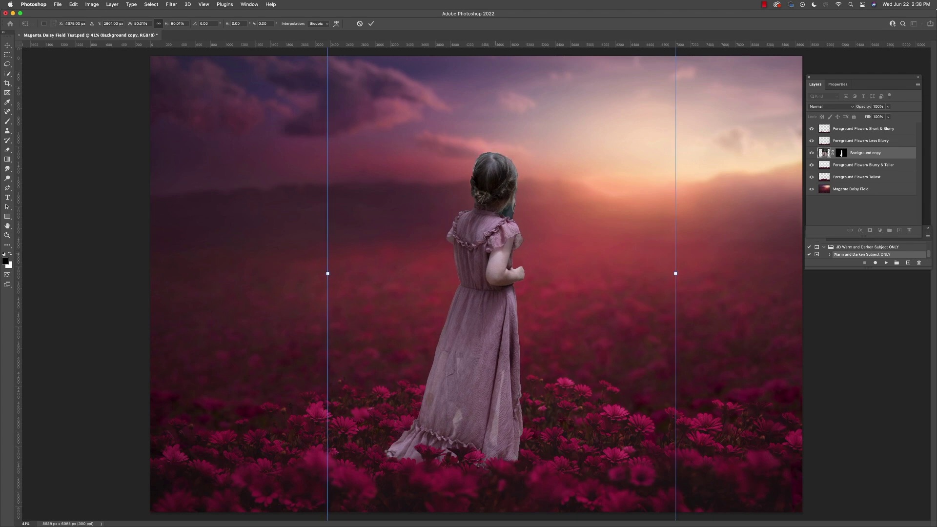
key("Return")
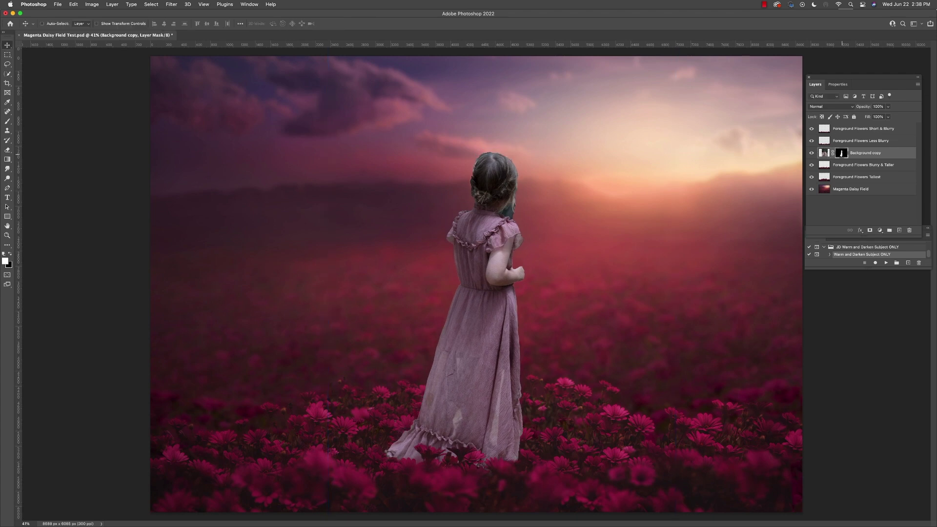
Paint black on the girl's layer mask with a small, soft, low-opacity brush to remove the green background remnants beside her hair and neck
key("z")
key("super+plus")
key("super+plus")
key("super+plus")
key("super+plus")
left_click(7, 121)
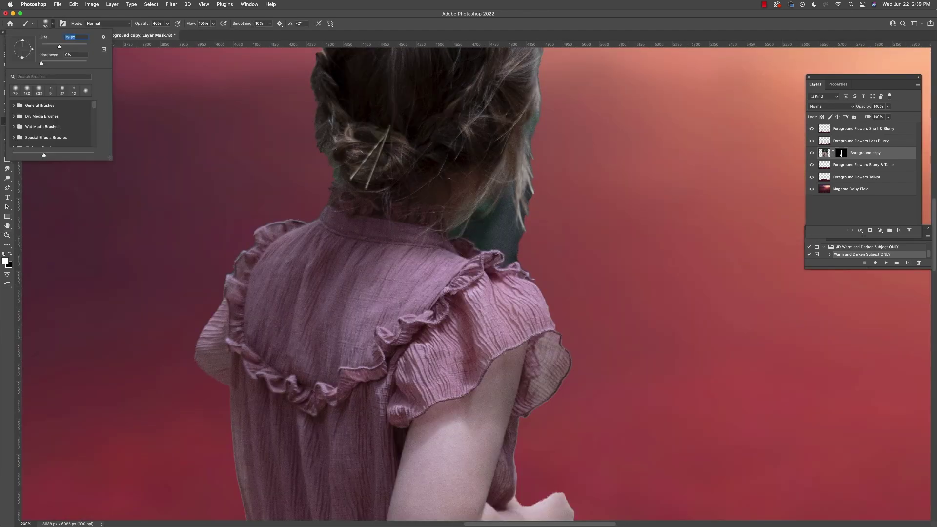
key("x")
mouse_move(503, 212)
left_mouse_down()
mouse_move(503, 231)
mouse_move(484, 211)
mouse_move(472, 236)
mouse_move(506, 257)
mouse_move(510, 239)
mouse_move(471, 234)
mouse_move(523, 211)
mouse_move(488, 205)
mouse_move(512, 205)
mouse_move(450, 236)
left_mouse_up()
key("bracketleft")
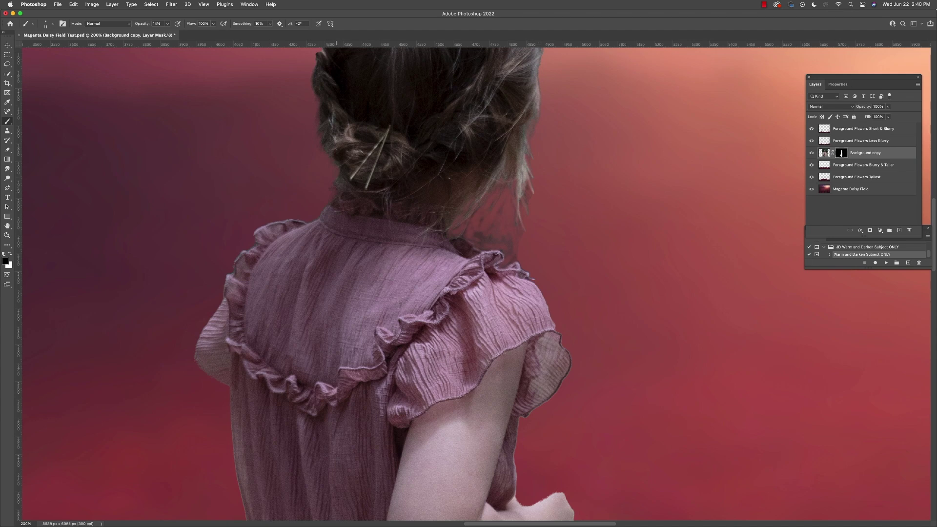
left_click(46, 23)
key("3")
key("0")
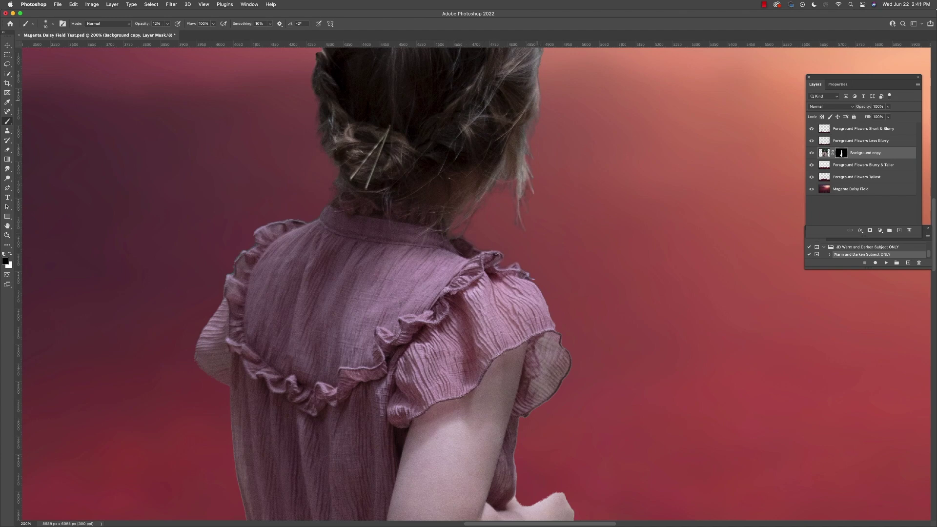
Move the girl slightly lower and to the left in the flower field
left_click(203, 4)
left_click(227, 65)
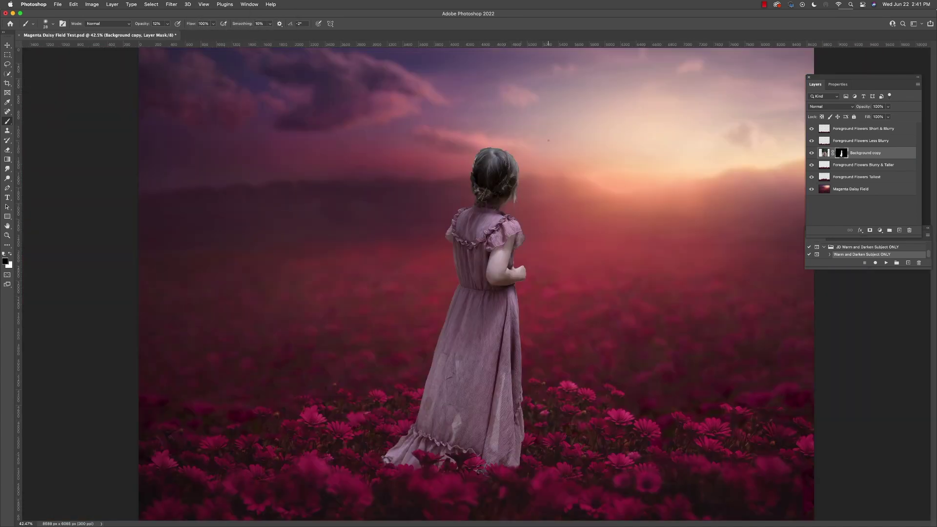
left_click(8, 45)
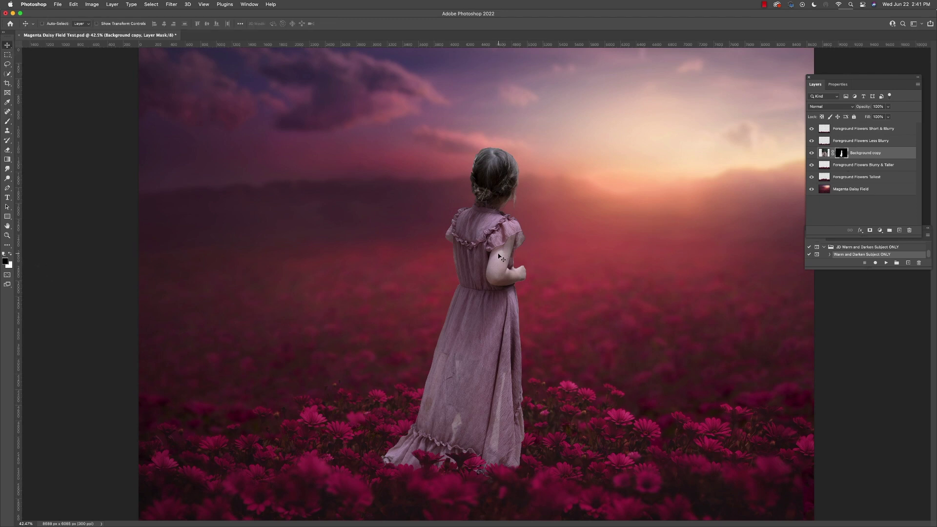
left_click_drag(467, 264, 499, 254)
Run the "Warm and Darken Subject ONLY" action on the girl's layer
left_click(863, 248)
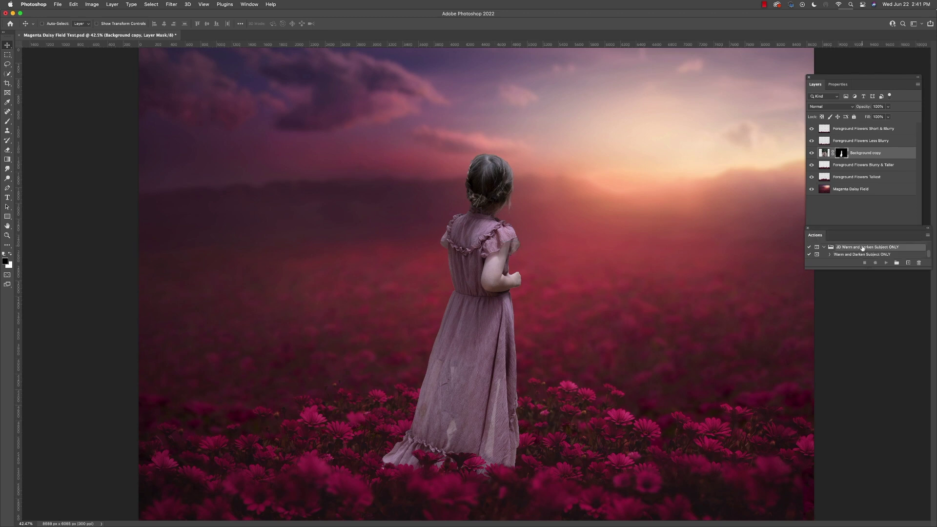
left_click(870, 254)
left_click(886, 263)
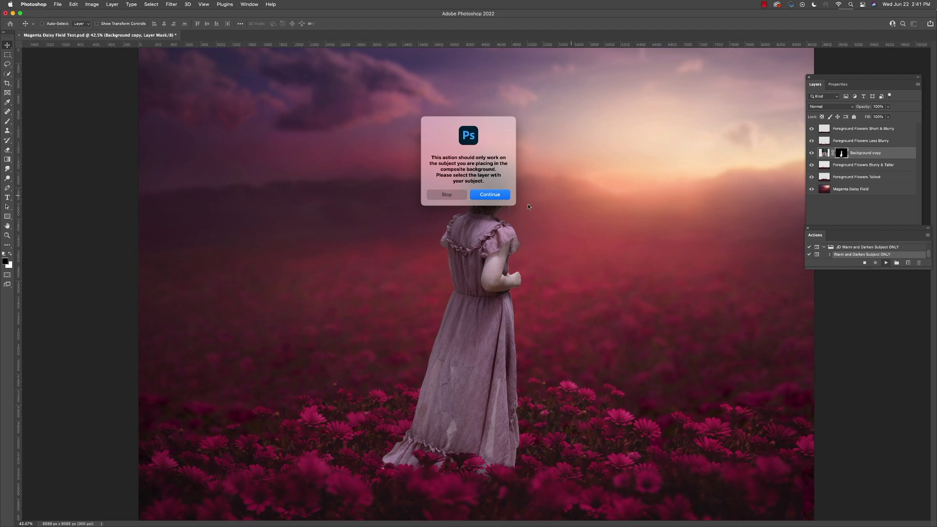
left_click(490, 195)
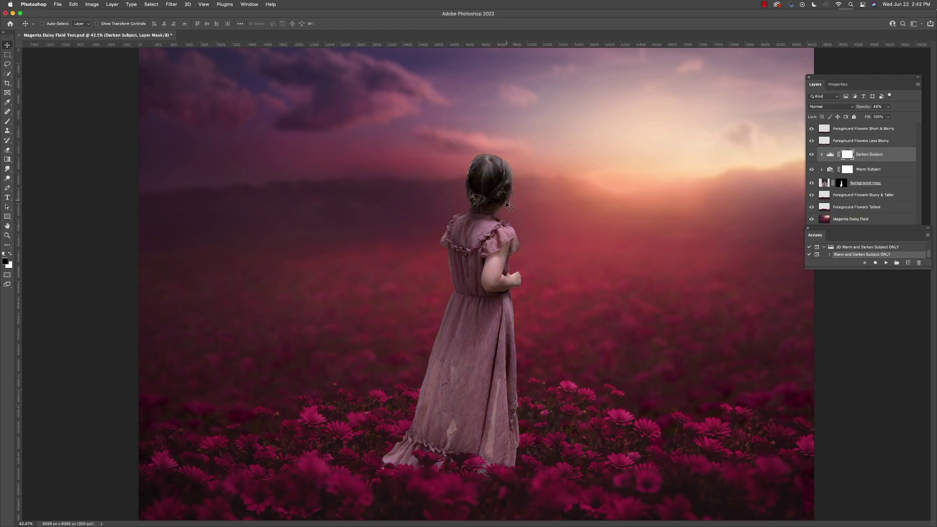
Move the Background copy layer with the girl right and slightly up, closer to the sunset glow
left_click(887, 185)
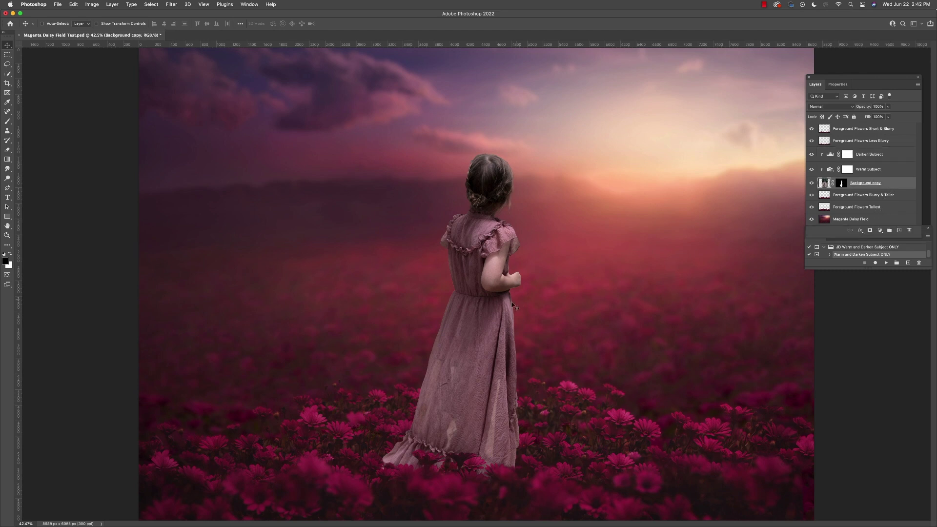
left_click_drag(512, 304, 569, 300)
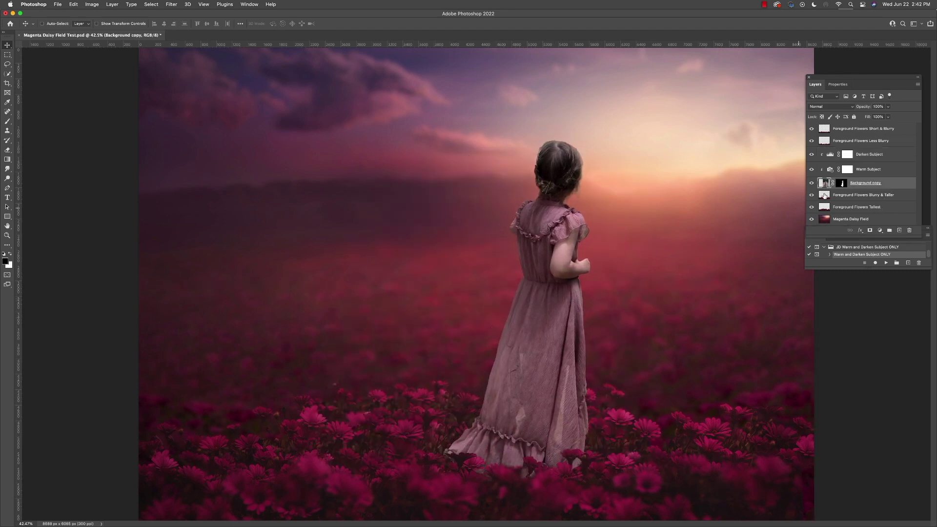
Hide the Foreground Flowers Short & Blurry, Less Blurry, and Blurry & Taller layers, leaving Foreground Flowers Tallest shown
left_click(813, 129)
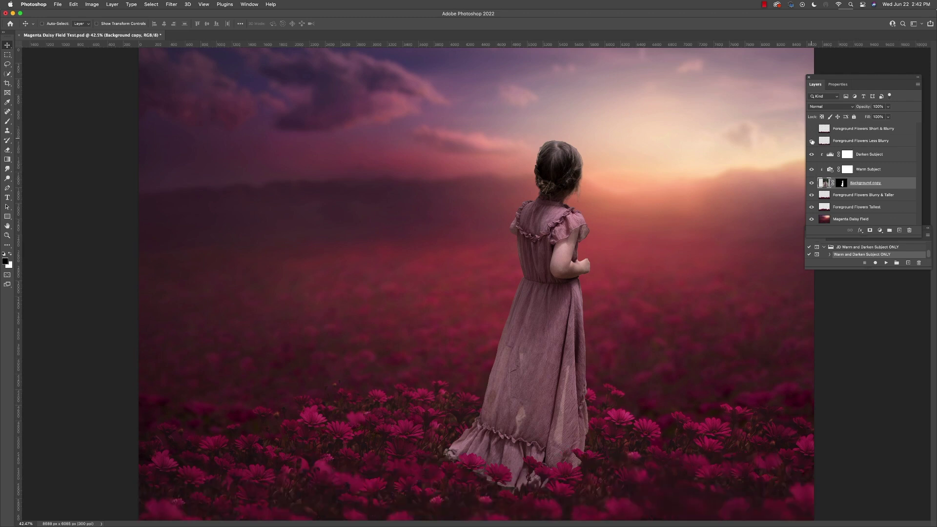
left_click(812, 141)
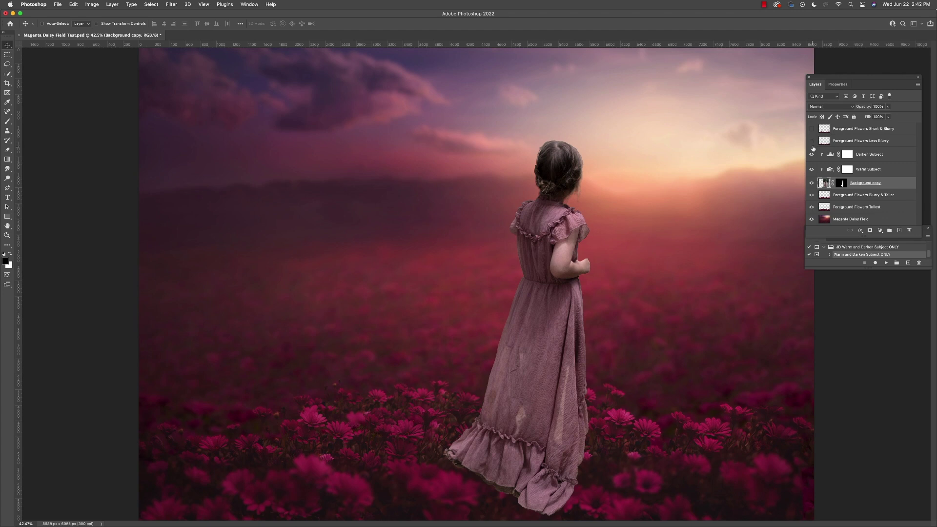
left_click(812, 208)
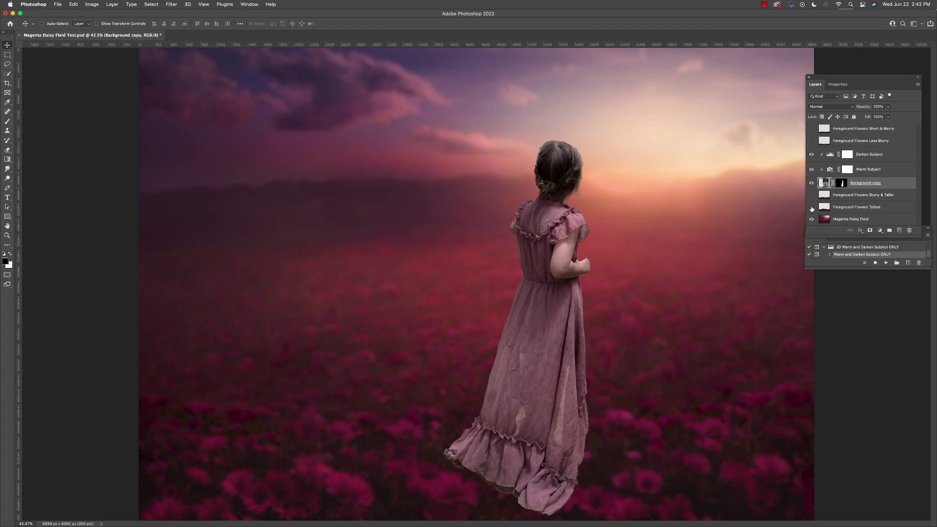
left_click(813, 208)
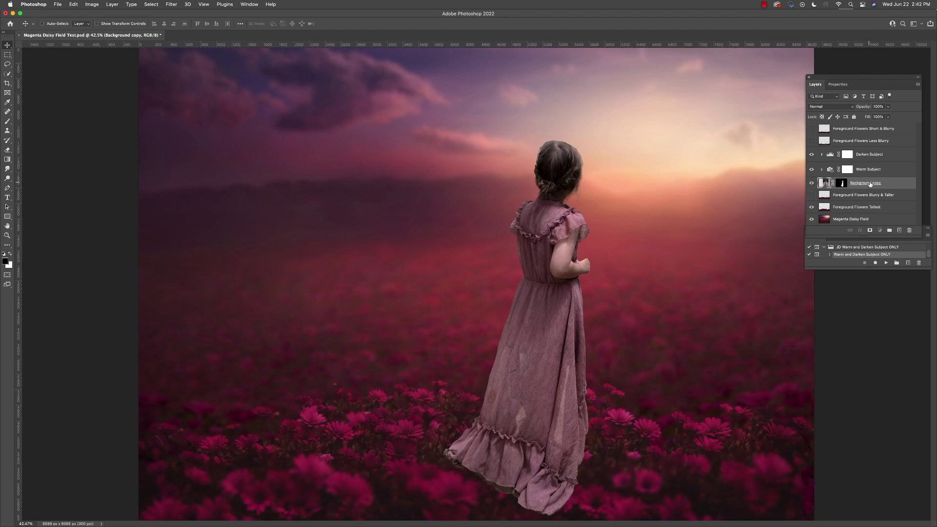
Try Foreground Flowers Tallest above the subject layers, but place Foreground Flowers Blurry & Taller there instead and show it
left_click_drag(888, 209, 888, 152)
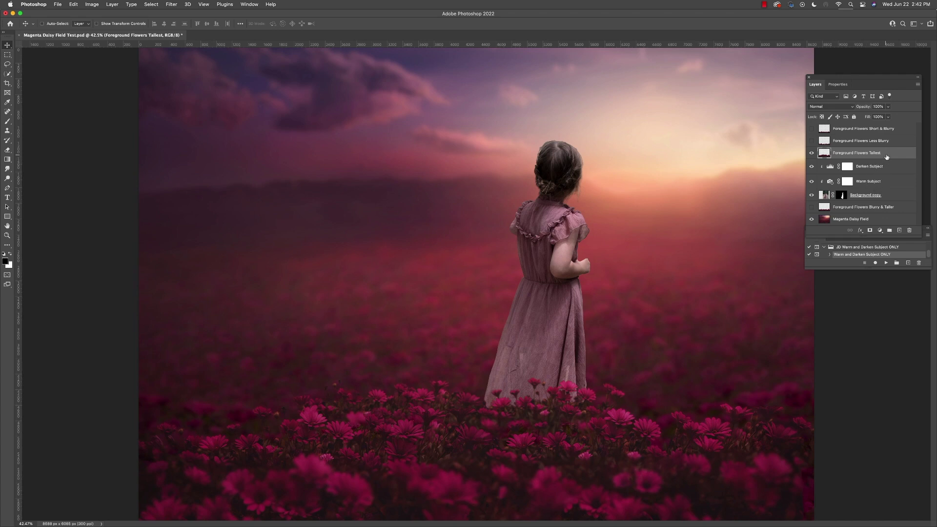
mouse_move(887, 158)
left_mouse_down()
mouse_move(887, 202)
mouse_move(886, 153)
left_mouse_up()
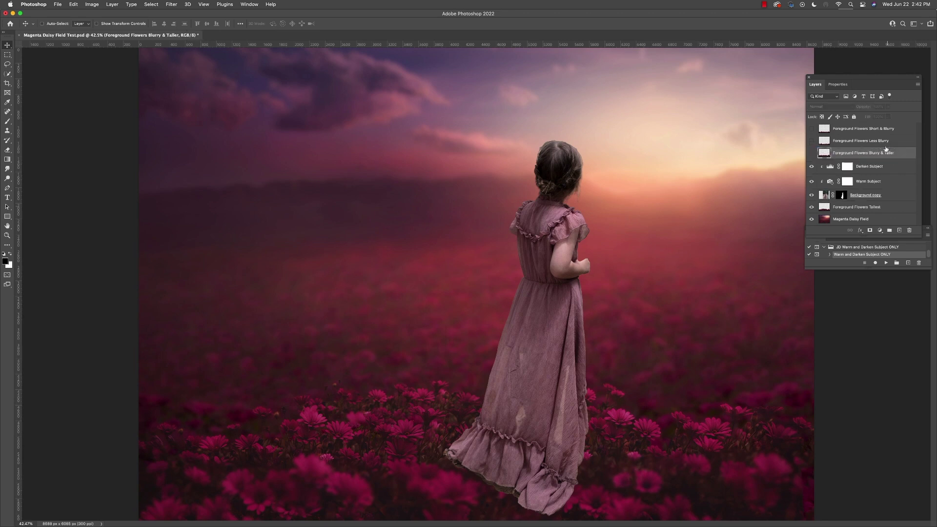
left_click(812, 153)
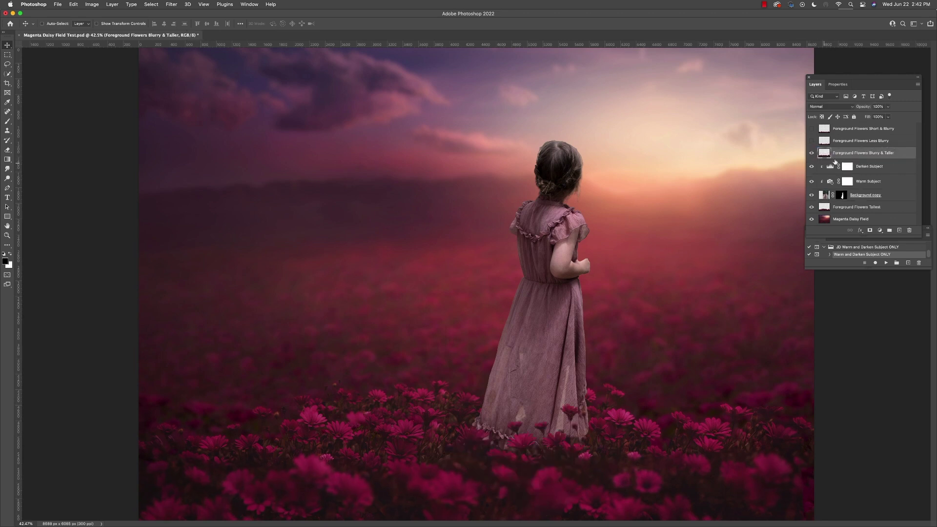
Move the Background copy layer with the girl left, nearer the middle of the field
left_click(895, 196)
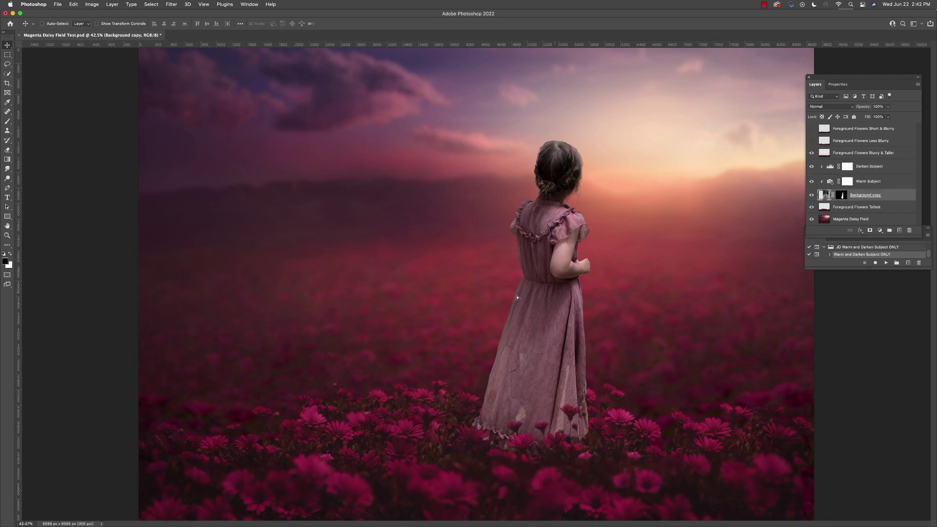
left_click_drag(518, 298, 469, 298)
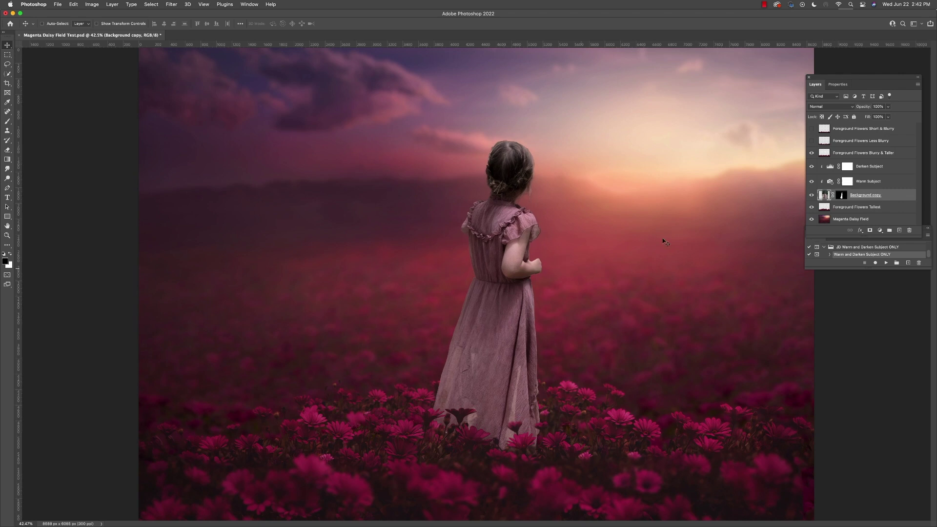
Hide Foreground Flowers Blurry & Taller, preview Less Blurry in front of the girl, and show only Short & Blurry instead
left_click(811, 153)
left_click(811, 142)
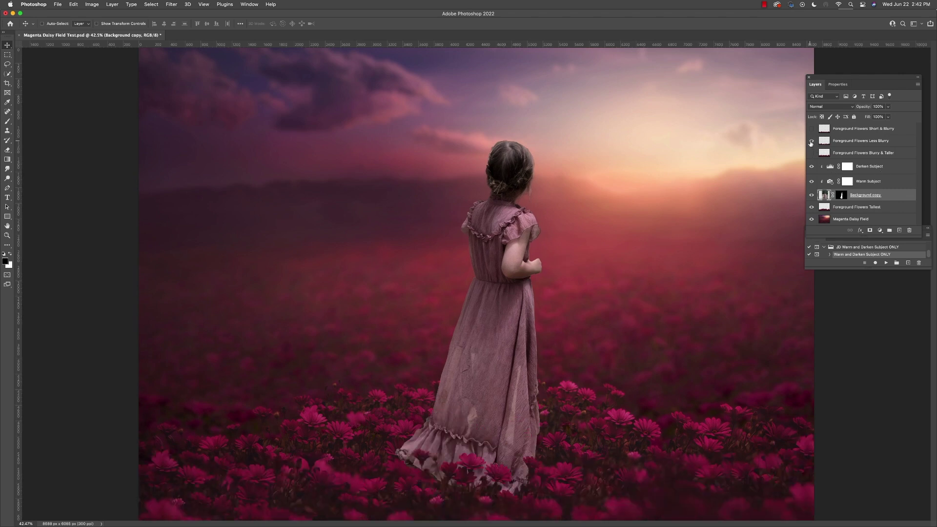
left_click(812, 141)
left_click(812, 128)
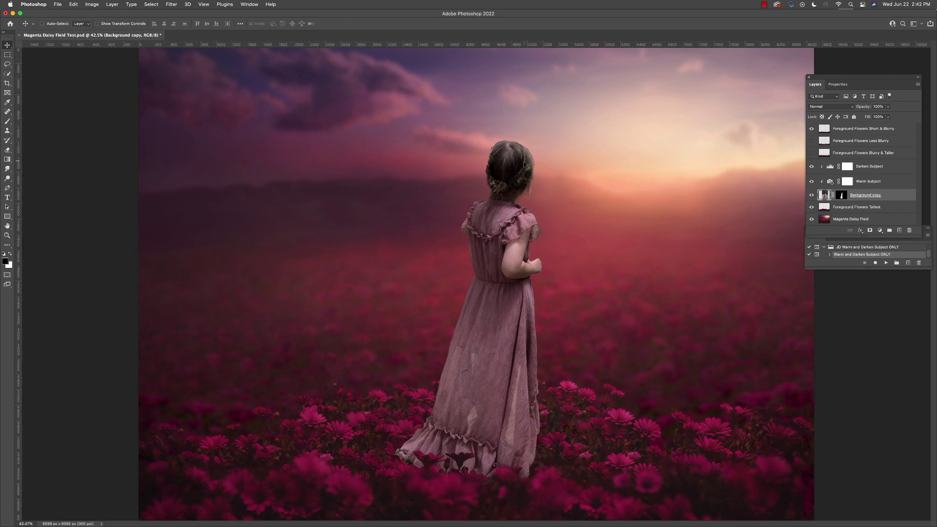
Reposition the girl lower and to the right so the short blurry flowers cover more of her dress hem
left_click_drag(544, 165, 537, 185)
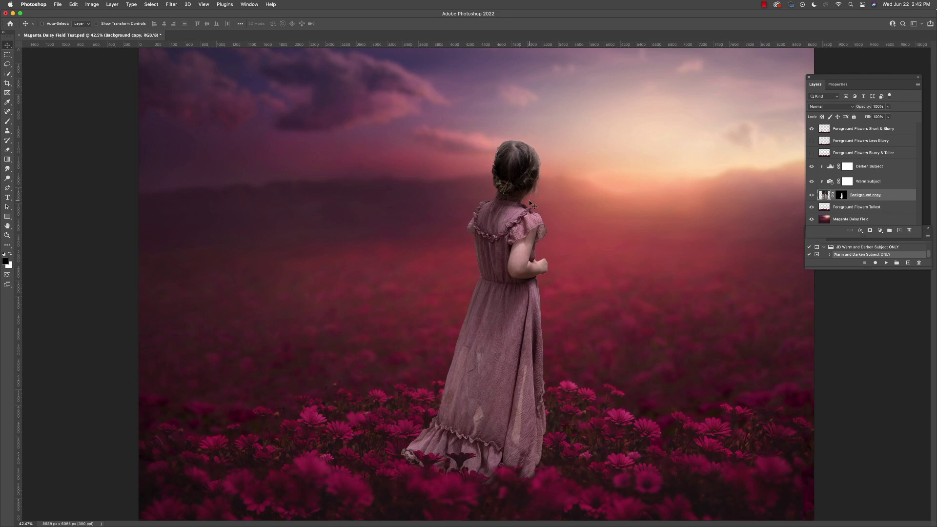
left_click_drag(533, 200, 529, 217)
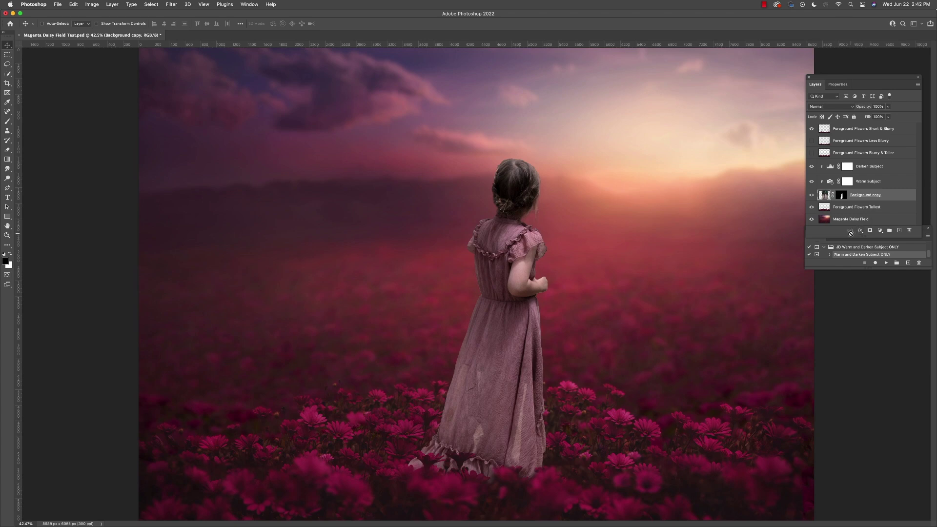
left_click_drag(528, 311, 545, 315)
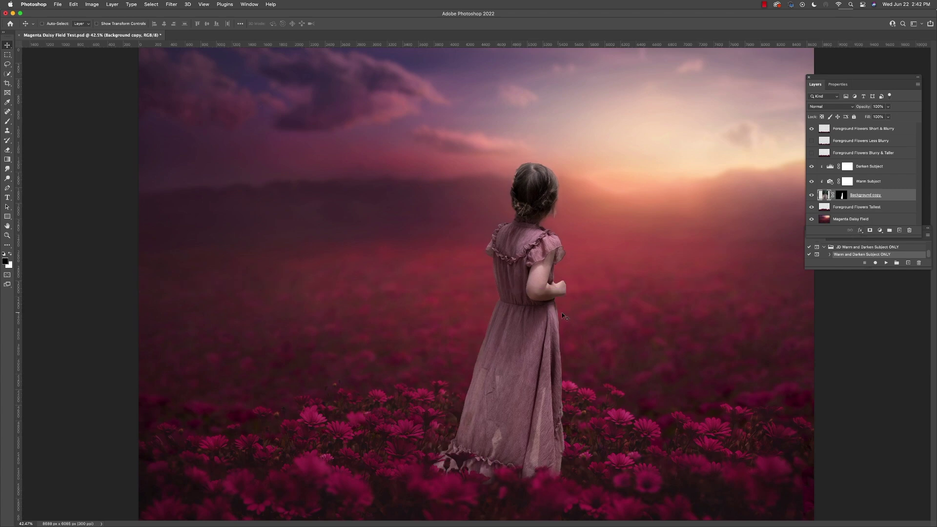